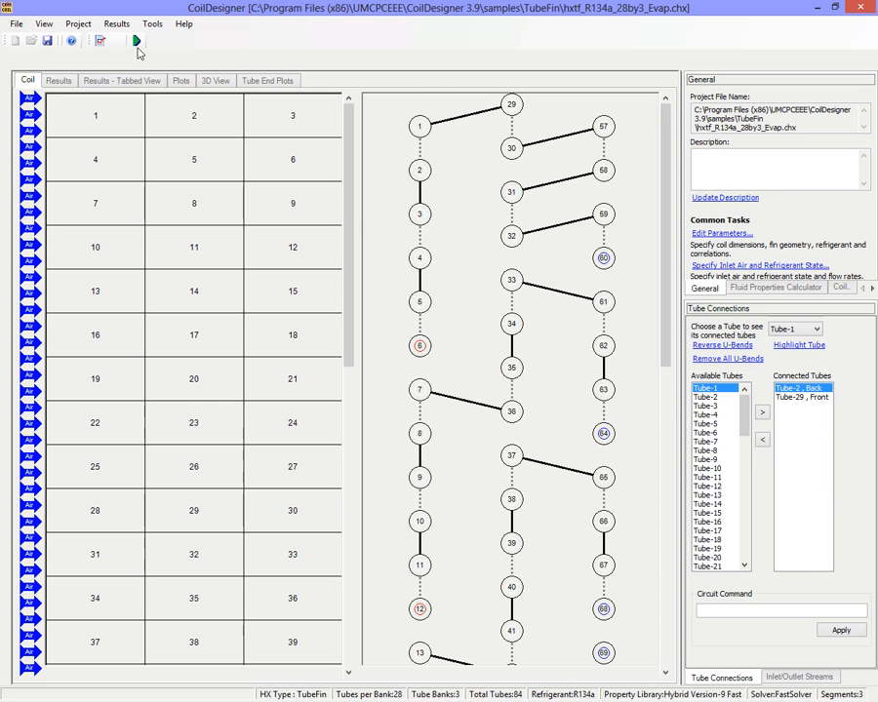
Run the coil simulation, then open the parallel version of Parametric Analysis without re-initializing the properties folder
left_click(137, 43)
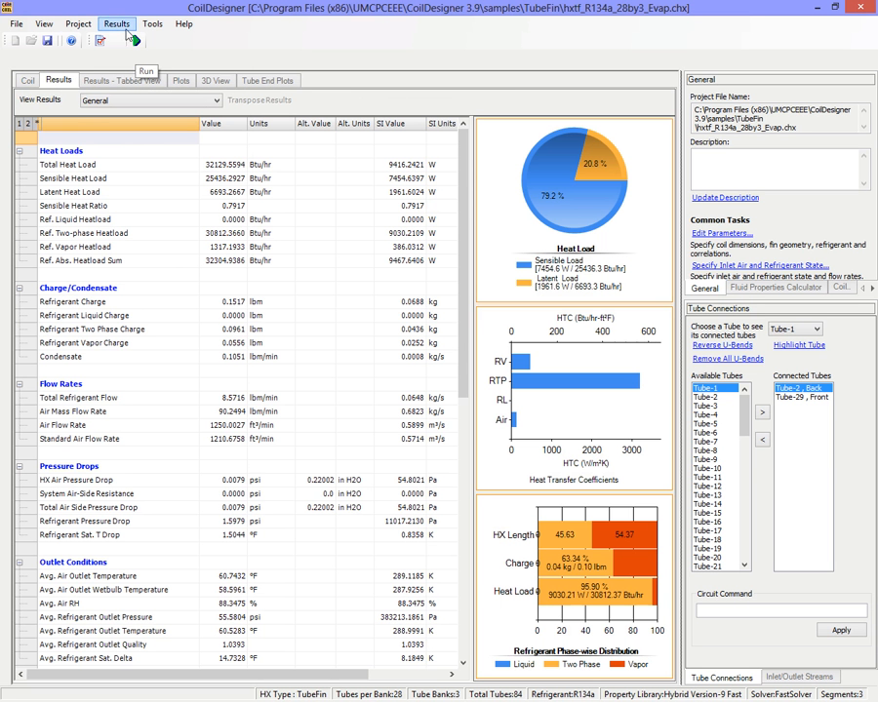
left_click(78, 23)
left_click(146, 254)
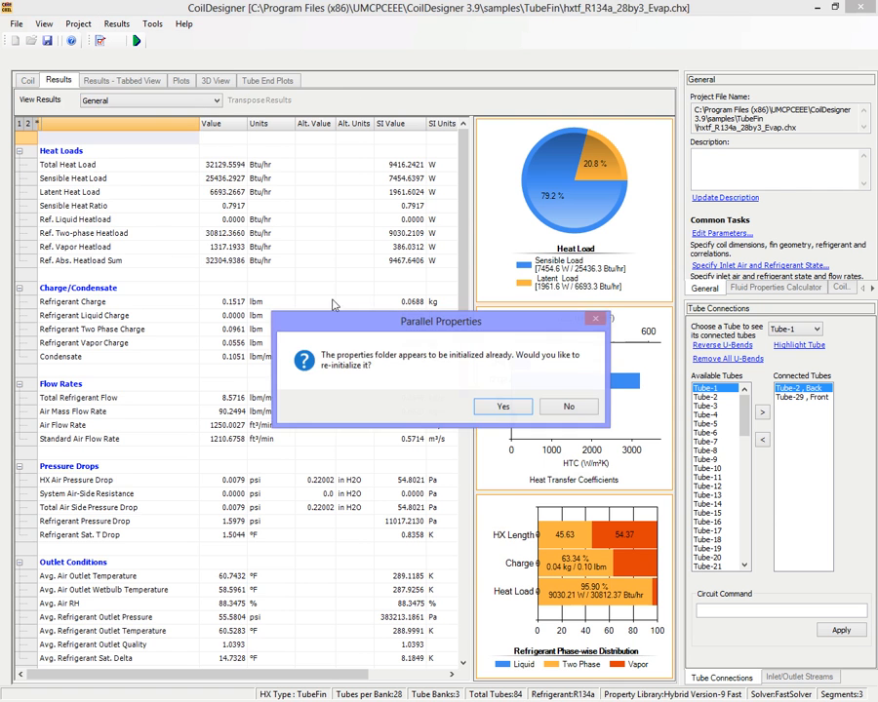
left_click(492, 348)
left_click(566, 409)
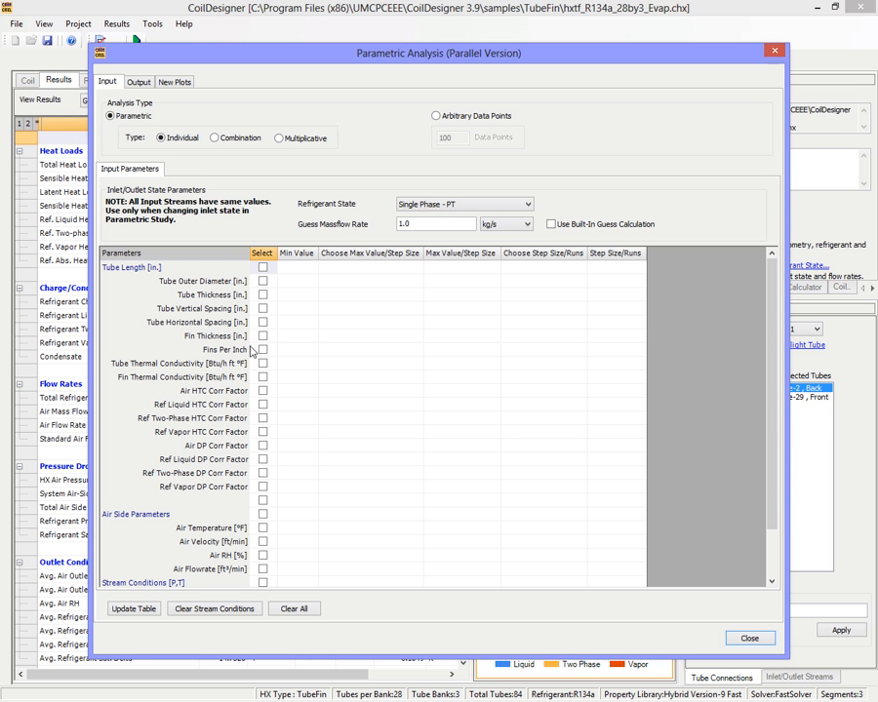
Include Tube Outer Diameter and Fins Per Inch in the study and set the diameter's minimum to 0.3 in
left_click(263, 281)
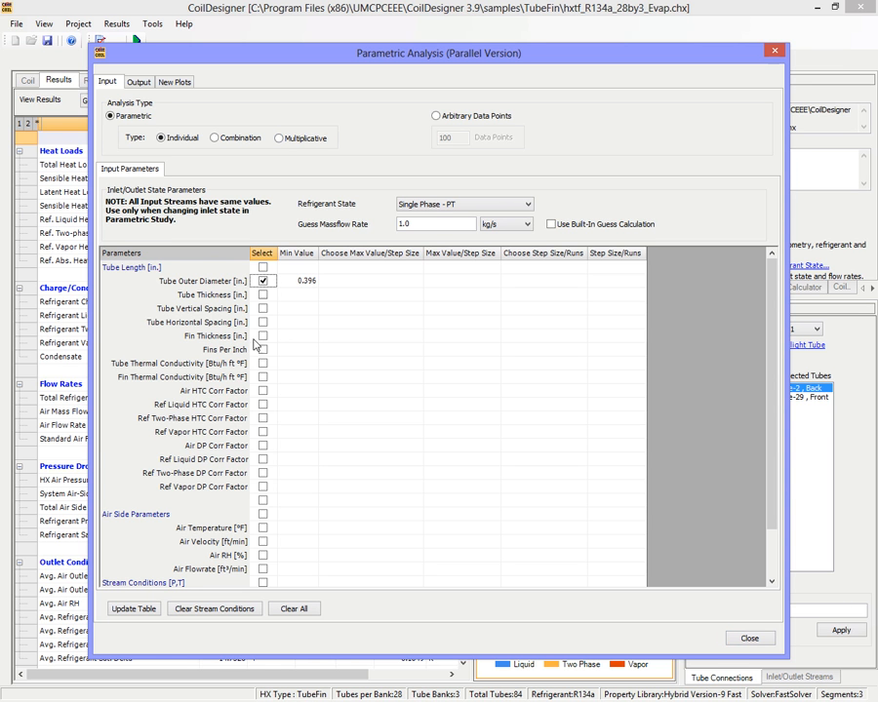
left_click(261, 351)
left_click(299, 282)
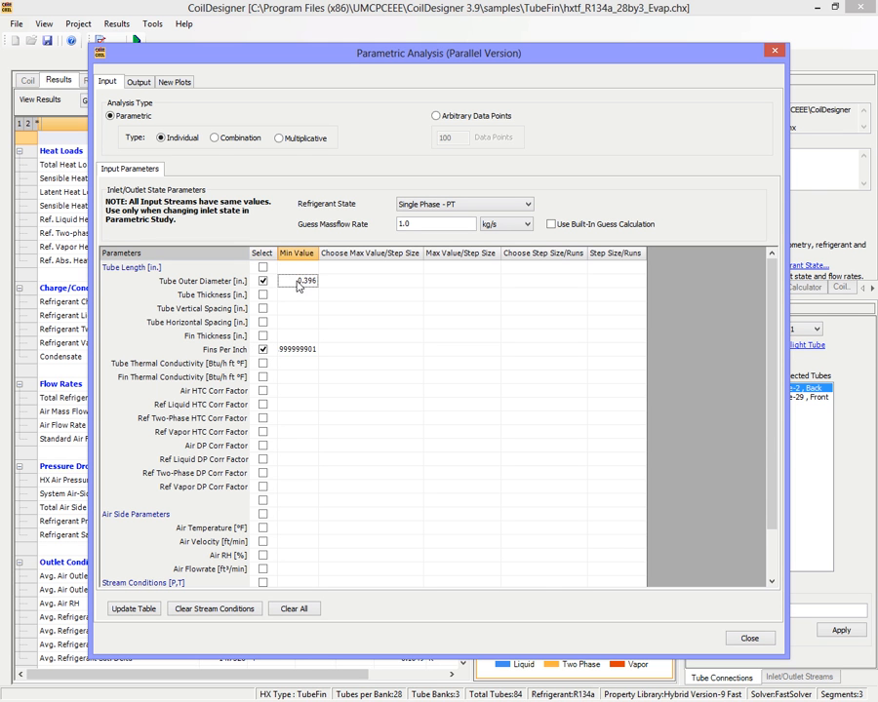
type("0.3")
Give Tube Outer Diameter a Max Value of 0.6 in. and a Step Size of 0.05 in
left_click(410, 282)
left_click(417, 281)
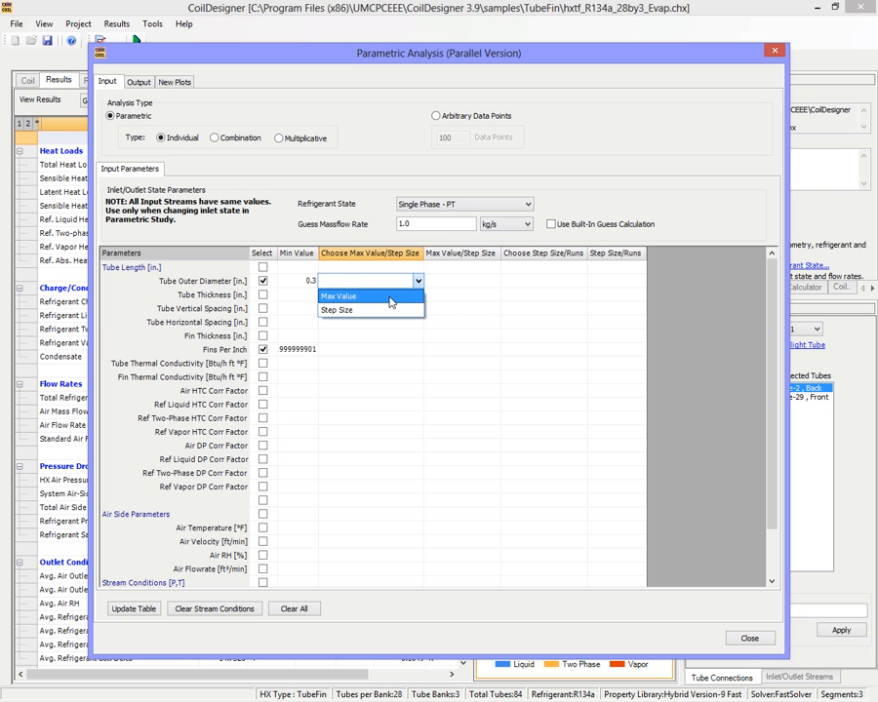
left_click(391, 302)
left_click(455, 287)
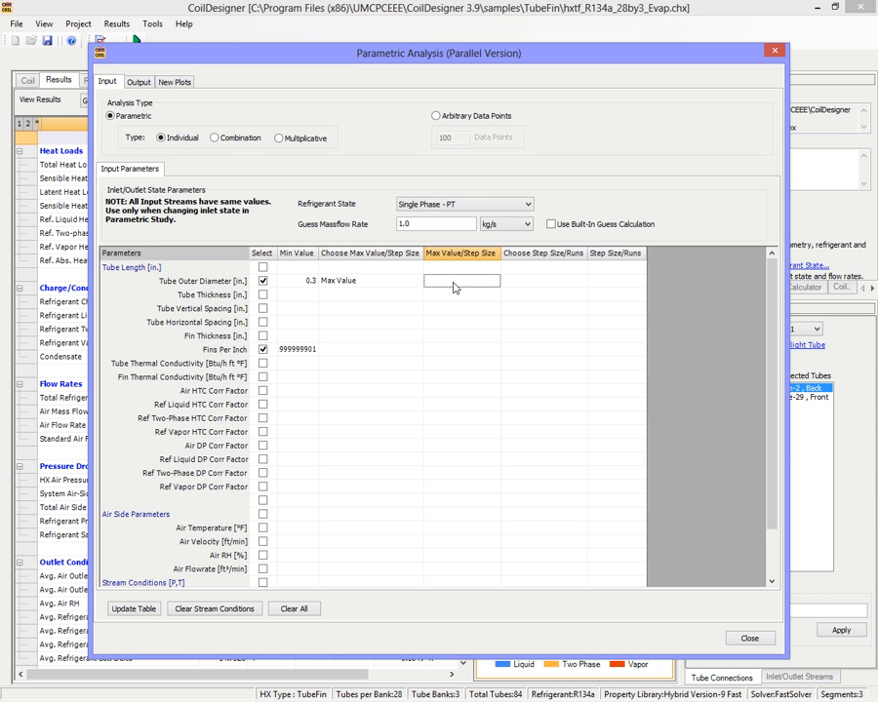
type("0.6")
left_click(551, 282)
left_click(578, 282)
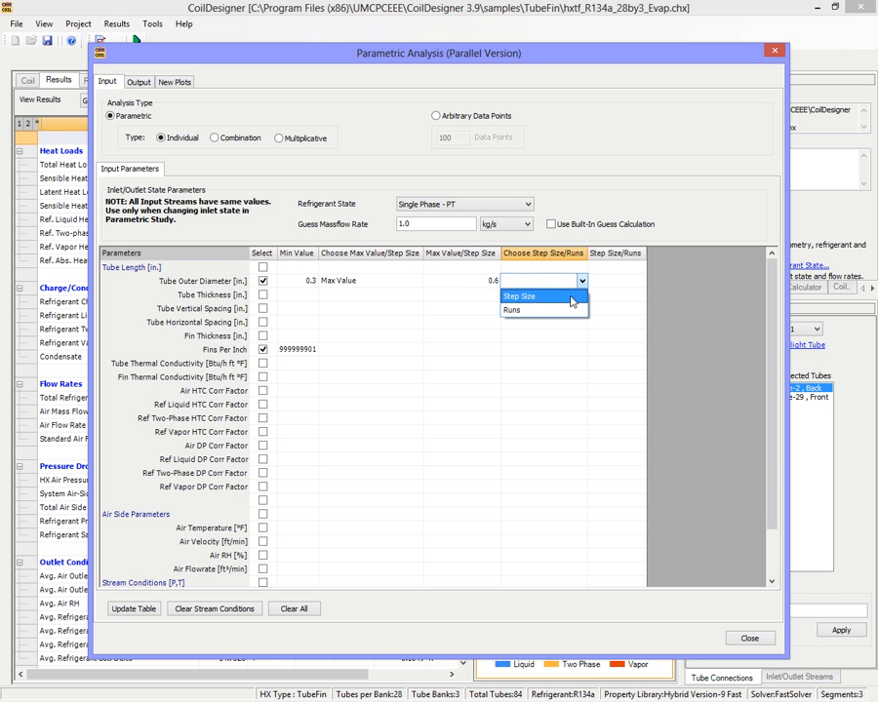
left_click(574, 294)
left_click(615, 282)
type("0.05")
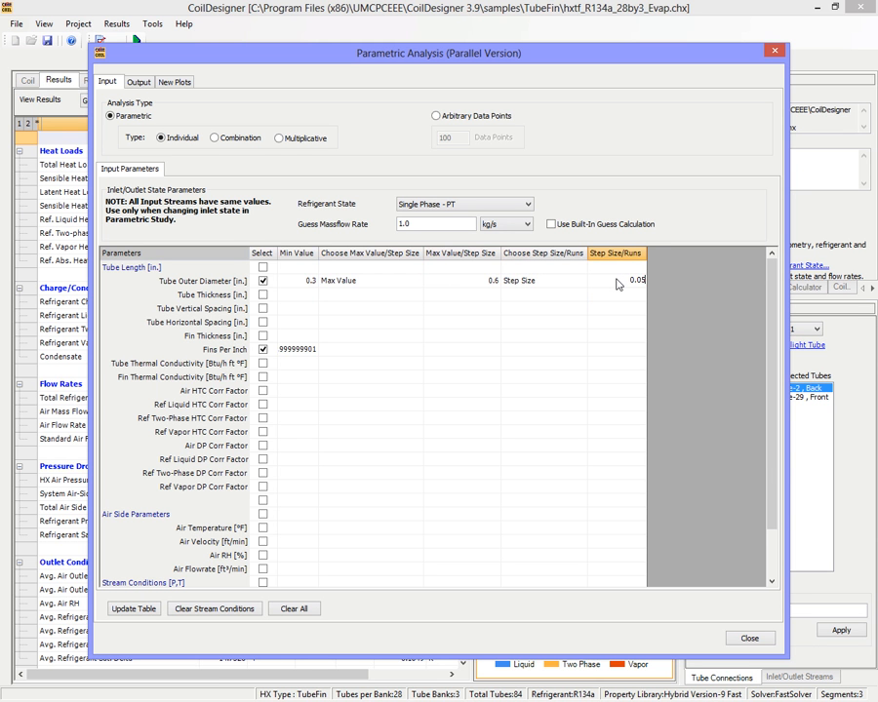
Set Fins Per Inch to a minimum of 12 with Step Size 1 and 5 runs, and generate the run table
left_click(288, 350)
type("12")
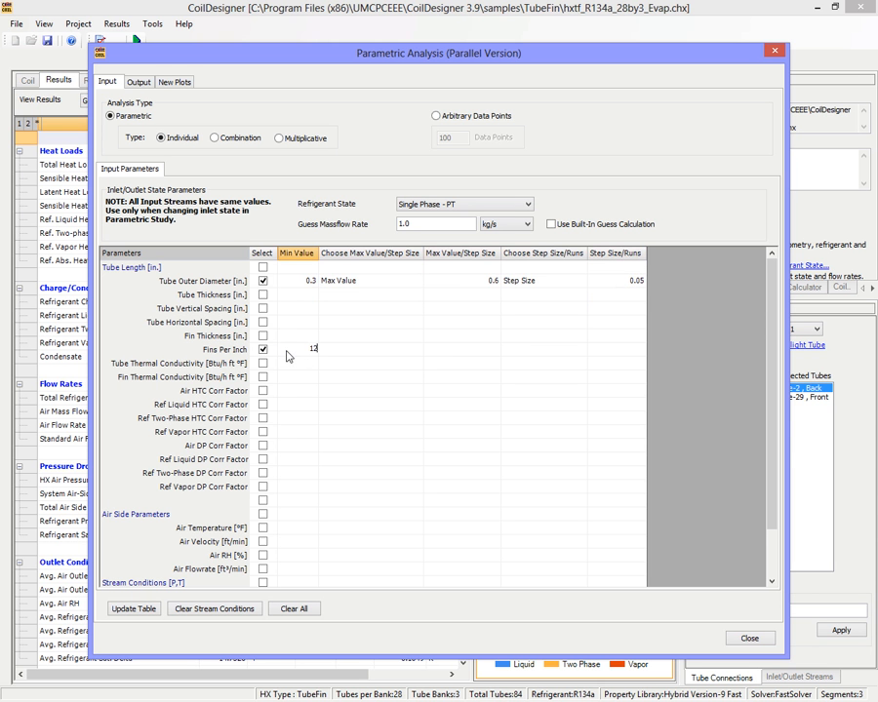
left_click(380, 350)
left_click(414, 350)
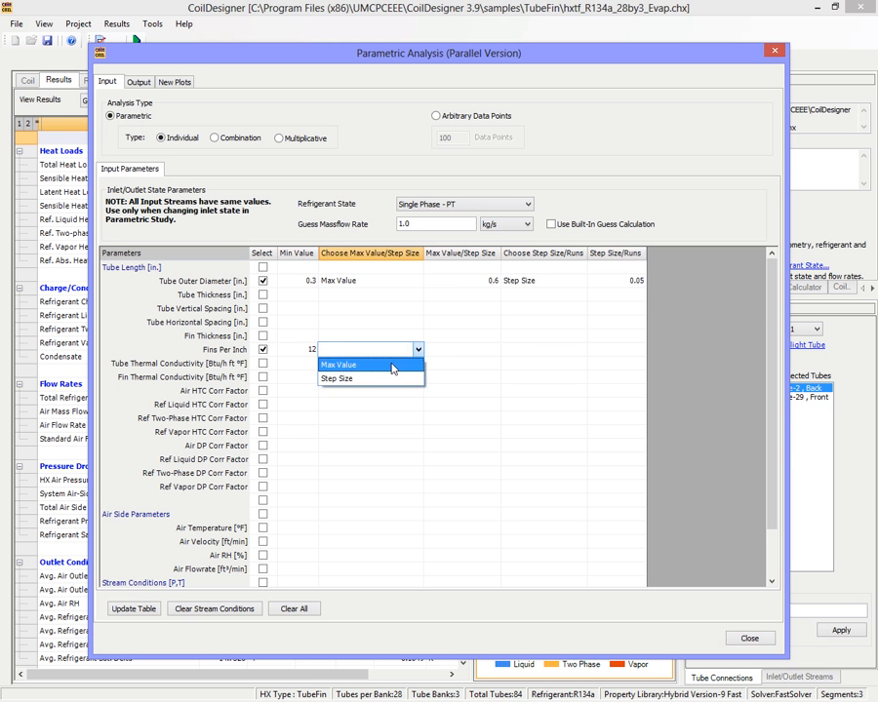
left_click(412, 379)
left_click(444, 353)
type("1")
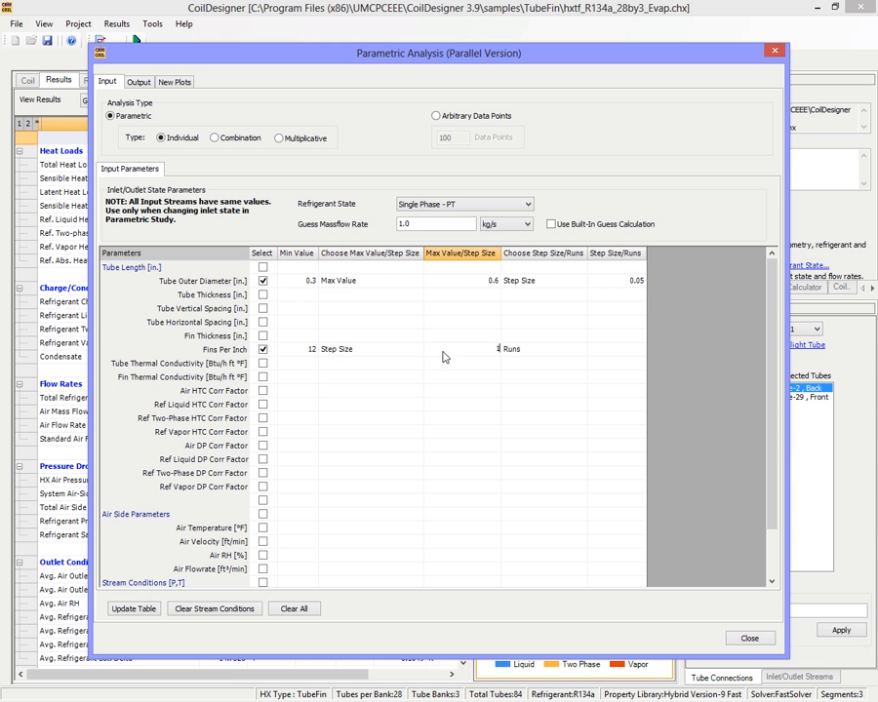
left_click(622, 349)
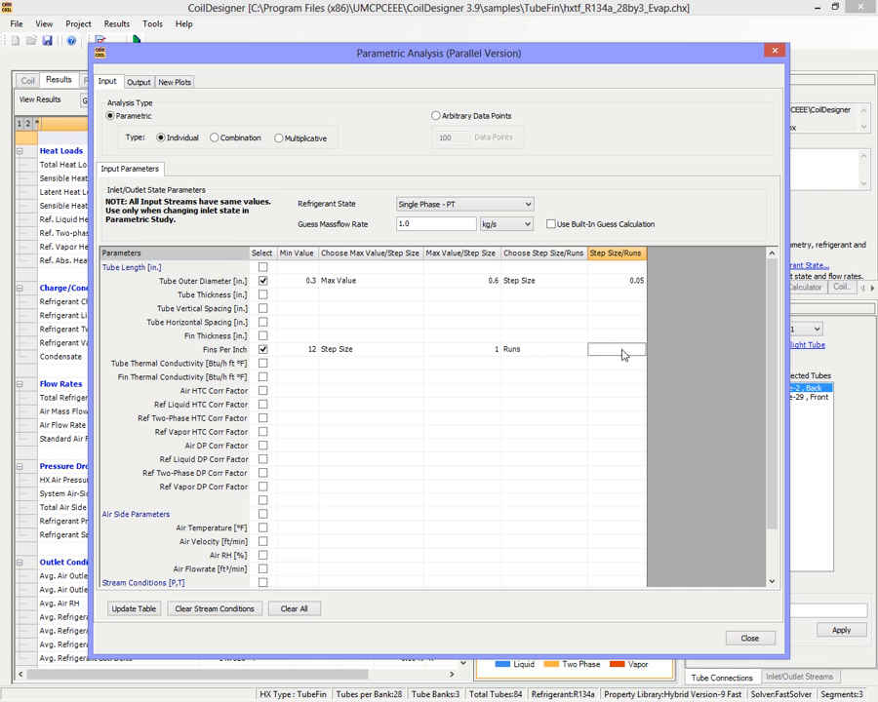
type("5")
left_click(145, 611)
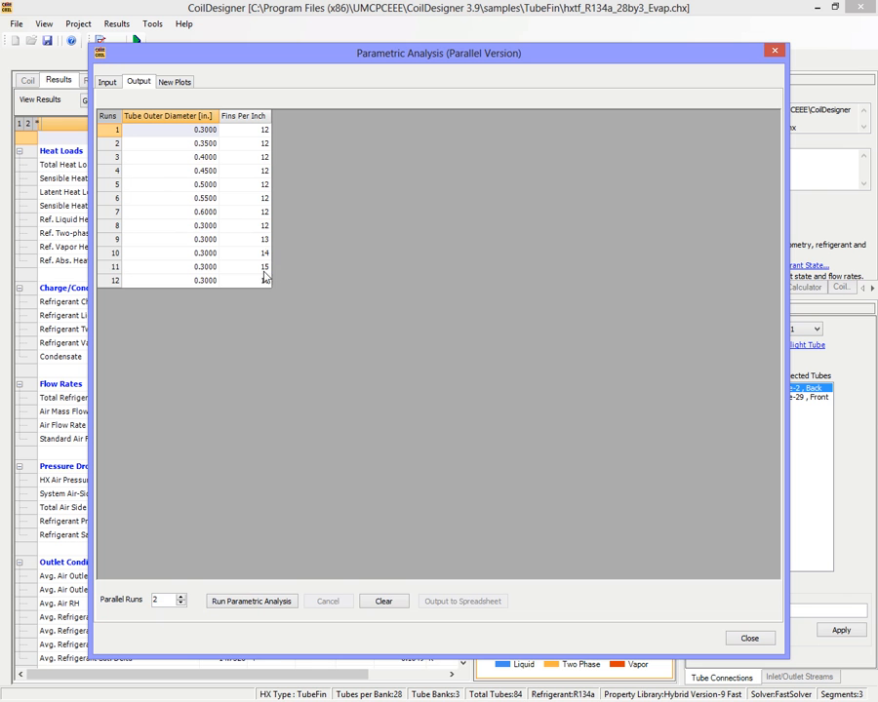
Change the parametric type to Combination and regenerate the run table
left_click(108, 83)
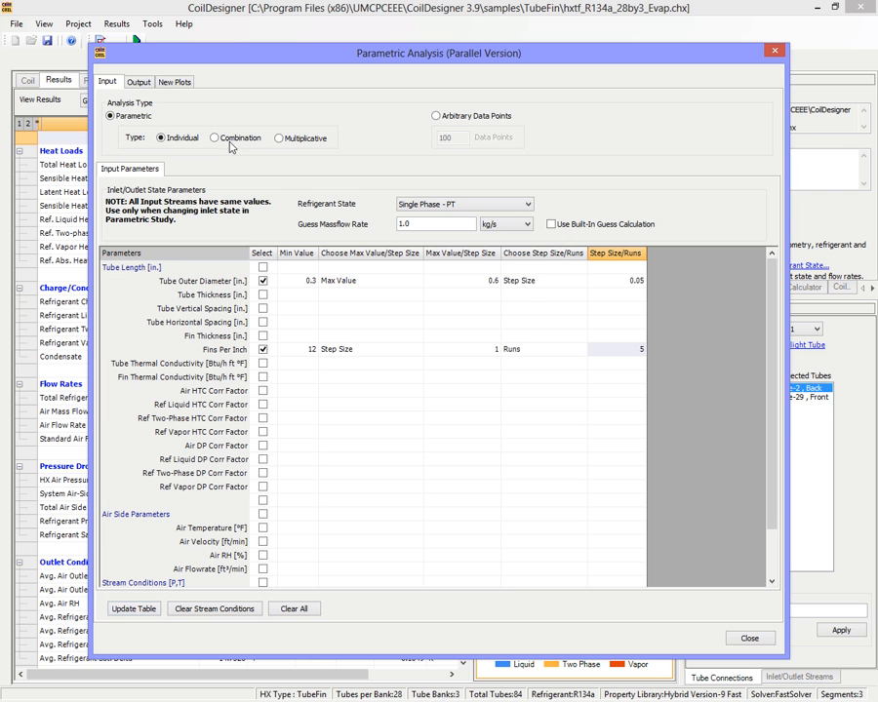
left_click(216, 138)
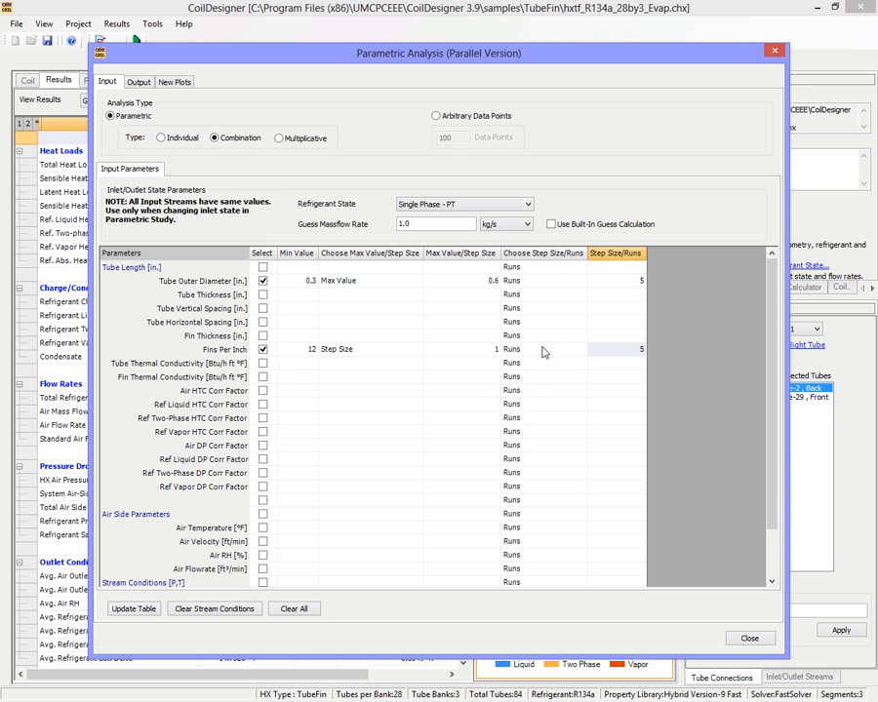
left_click(147, 611)
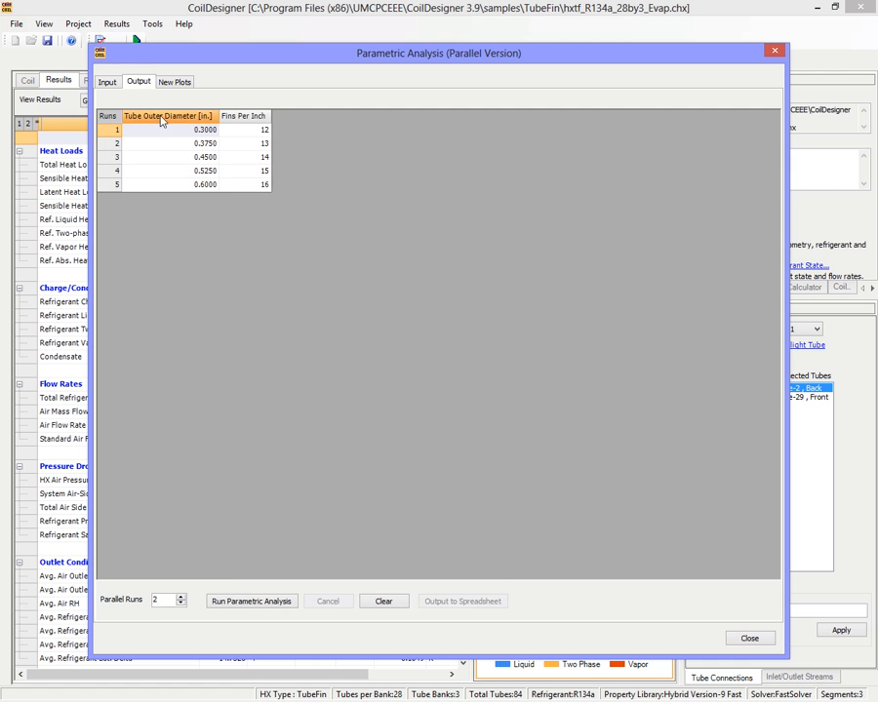
Generate the run table with the Multiplicative type and run the parametric analysis
left_click(108, 83)
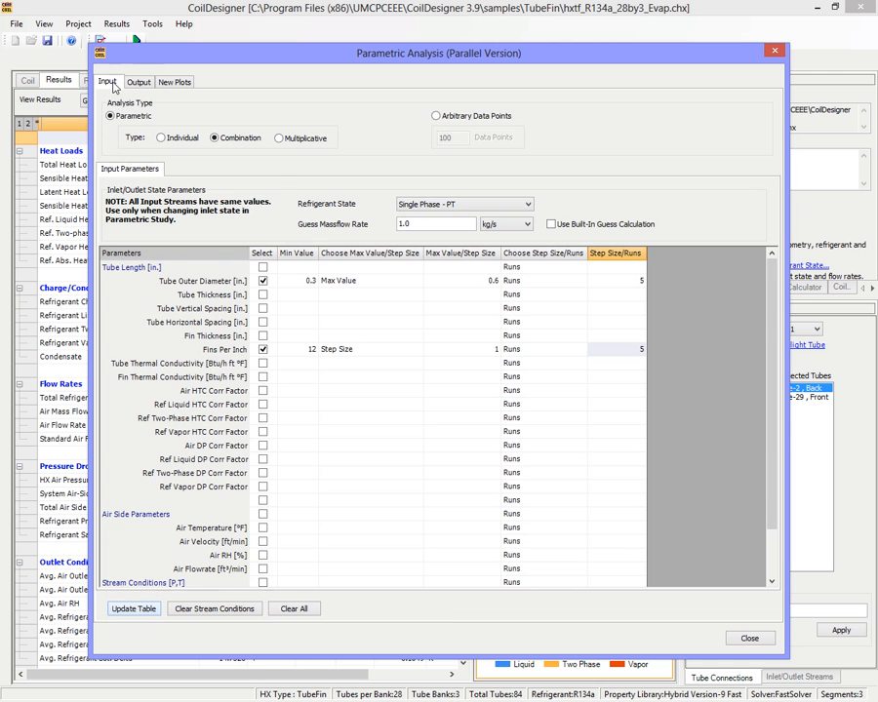
left_click(305, 140)
left_click(134, 608)
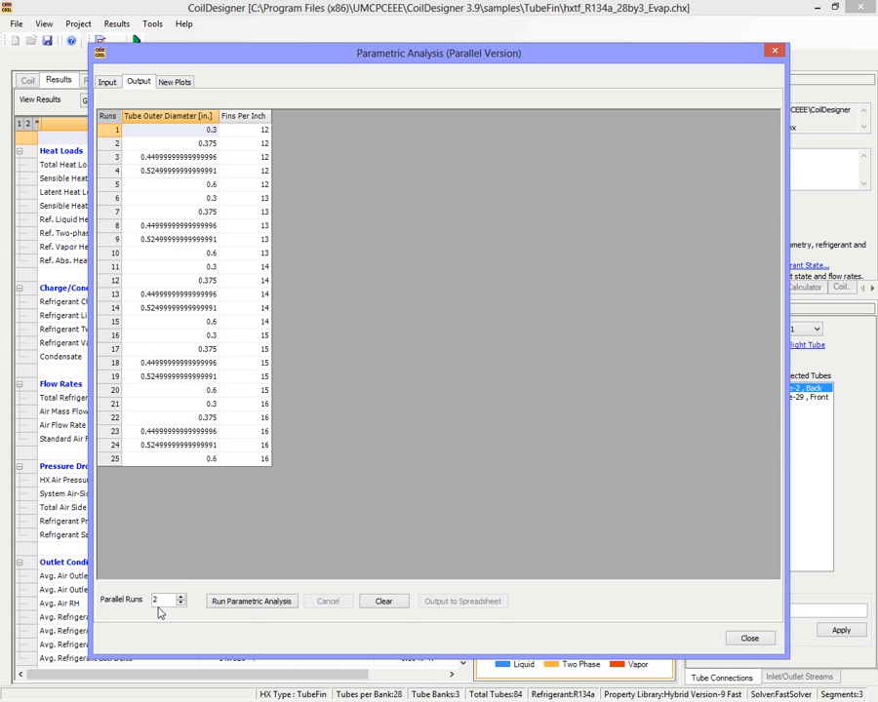
left_click(250, 601)
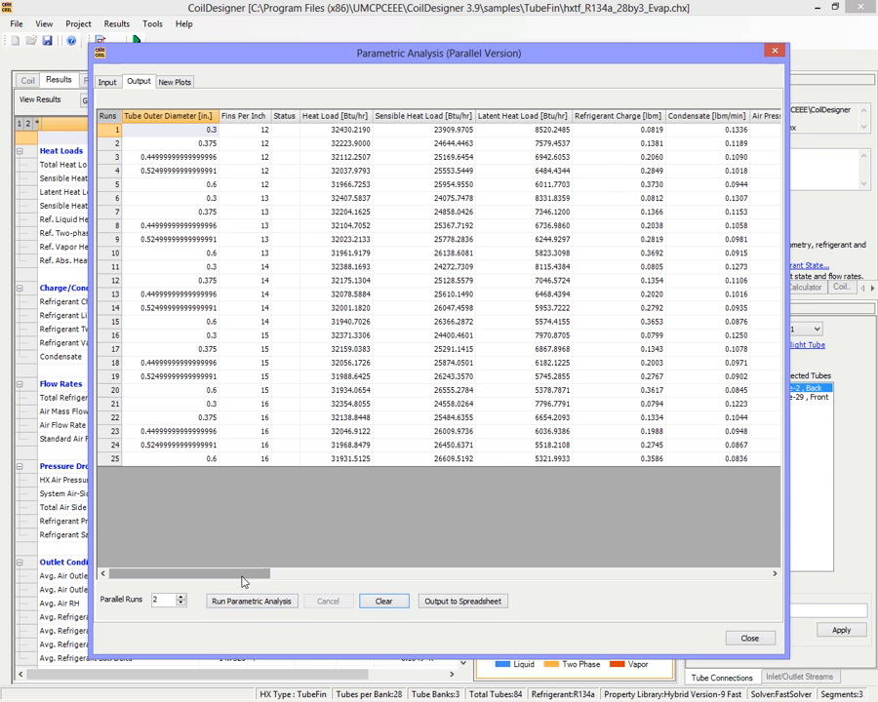
mouse_move(243, 583)
left_mouse_down()
mouse_move(571, 577)
mouse_move(255, 587)
left_mouse_up()
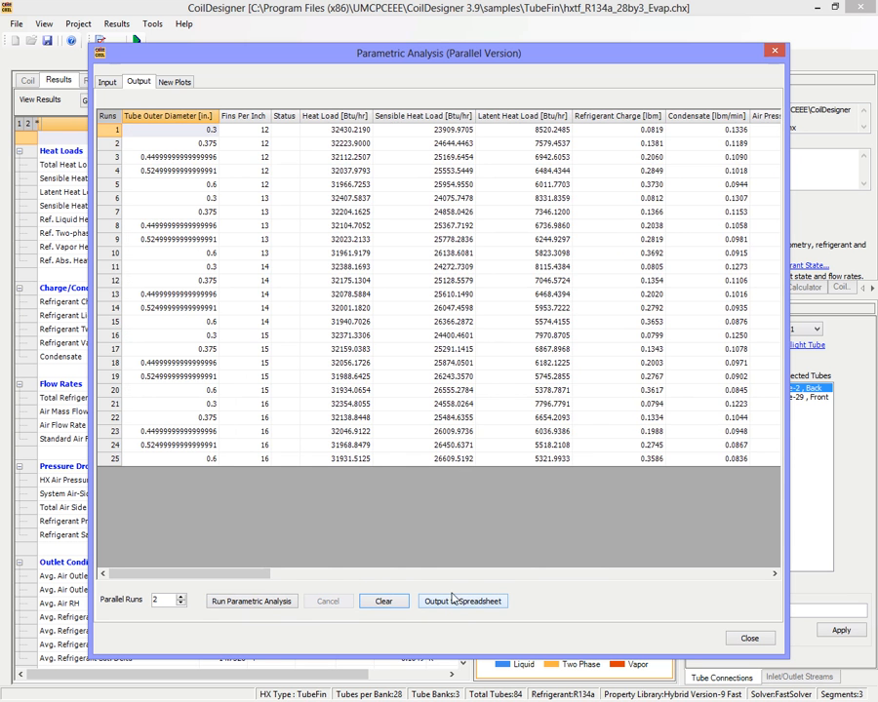
In the new plots, set the first row's second chart to show Refrigerant Charge against Fins Per Inch
left_click(173, 82)
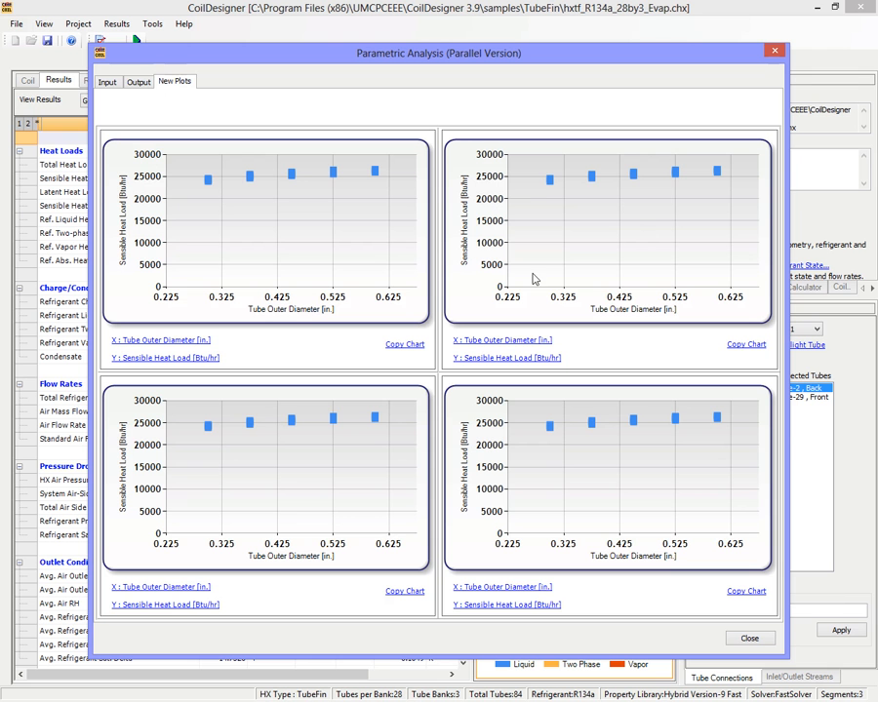
left_click(543, 343)
left_click(589, 358)
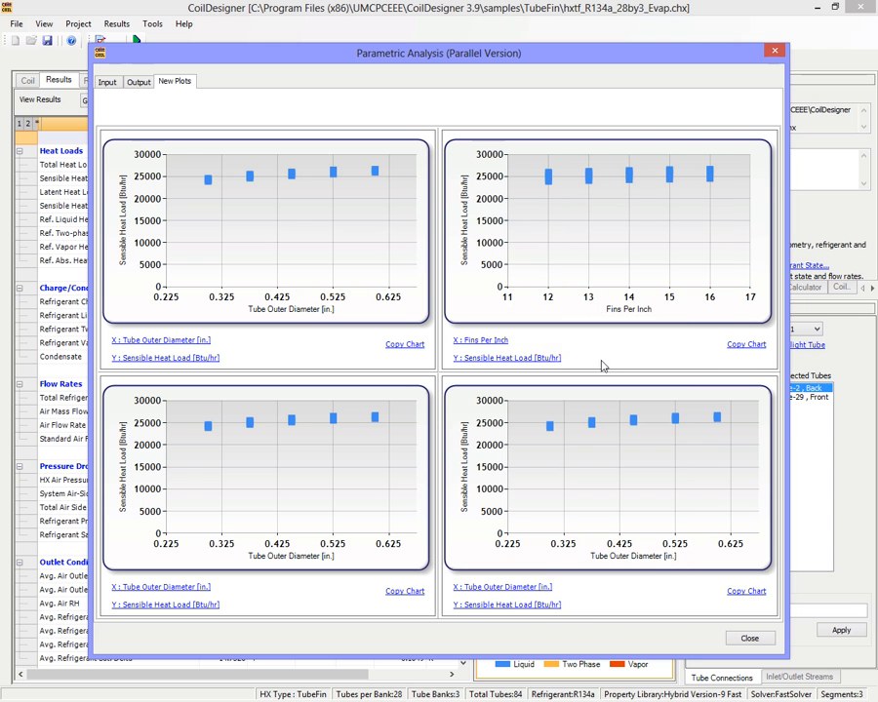
left_click(554, 361)
left_click(584, 329)
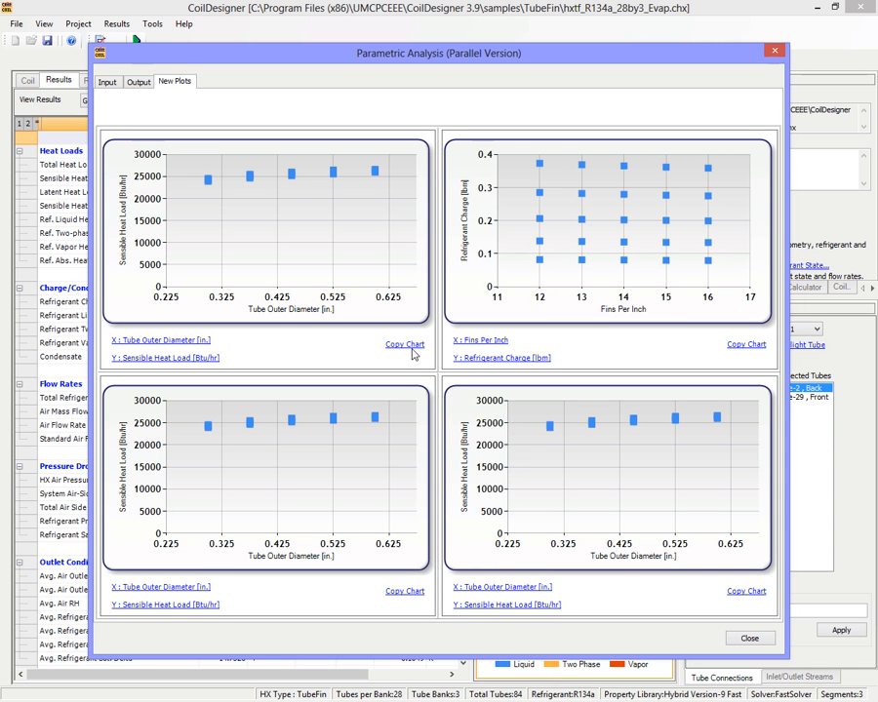
Clear all parametric inputs and change the analysis type to Arbitrary Data Points
left_click(109, 84)
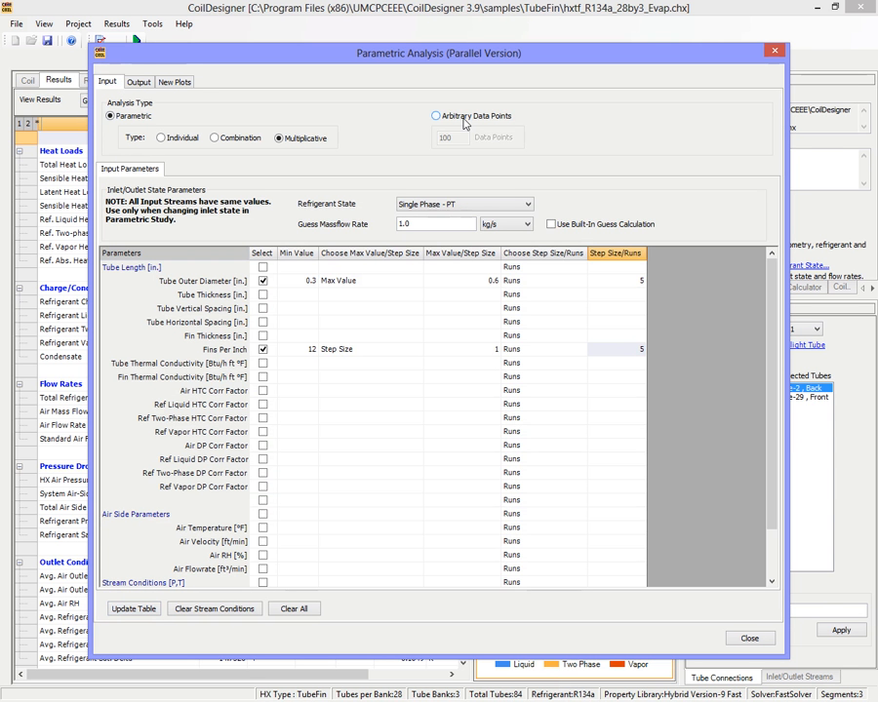
left_click(303, 611)
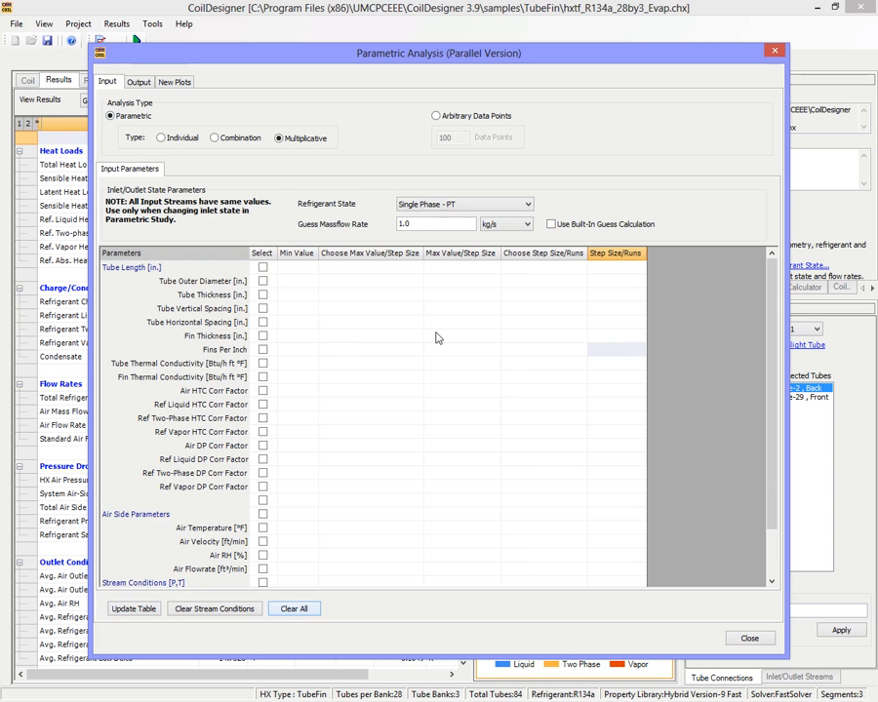
left_click(457, 120)
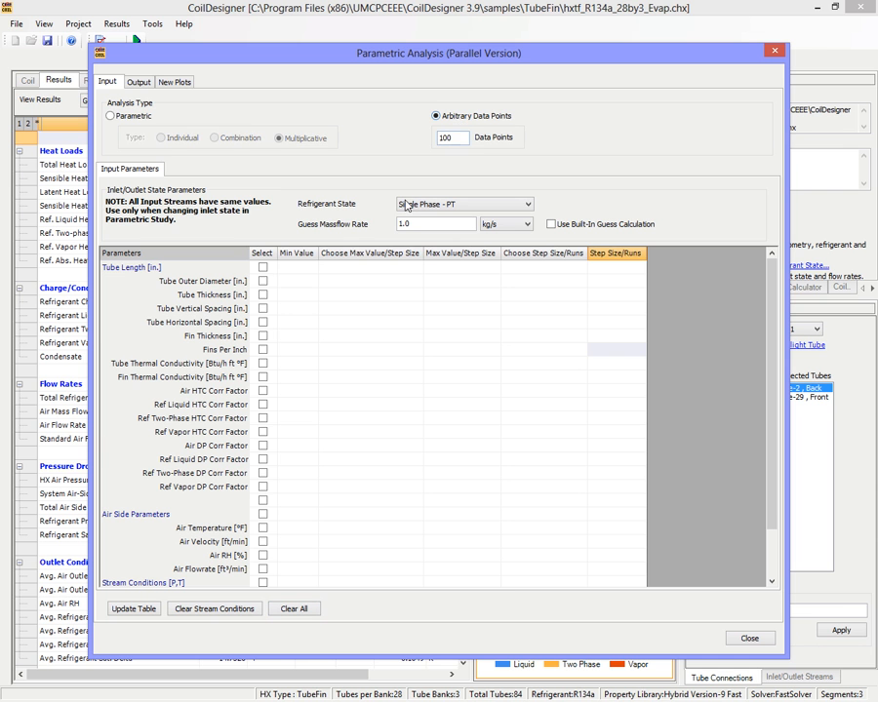
Select Tube Outer Diameter and Fins Per Inch, set the number of data points to 20, and generate the run table
left_click(262, 280)
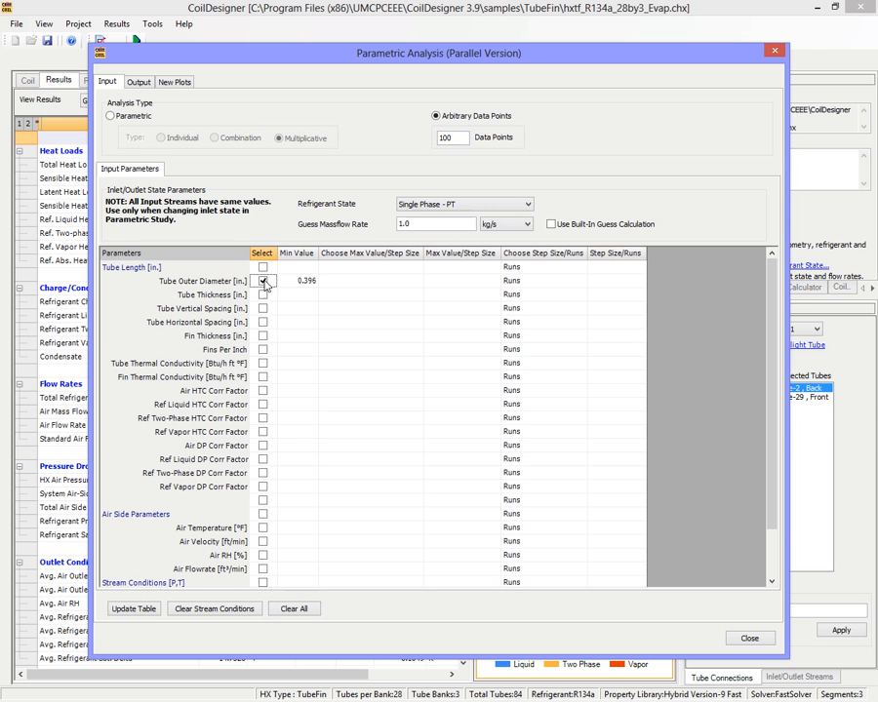
left_click(262, 349)
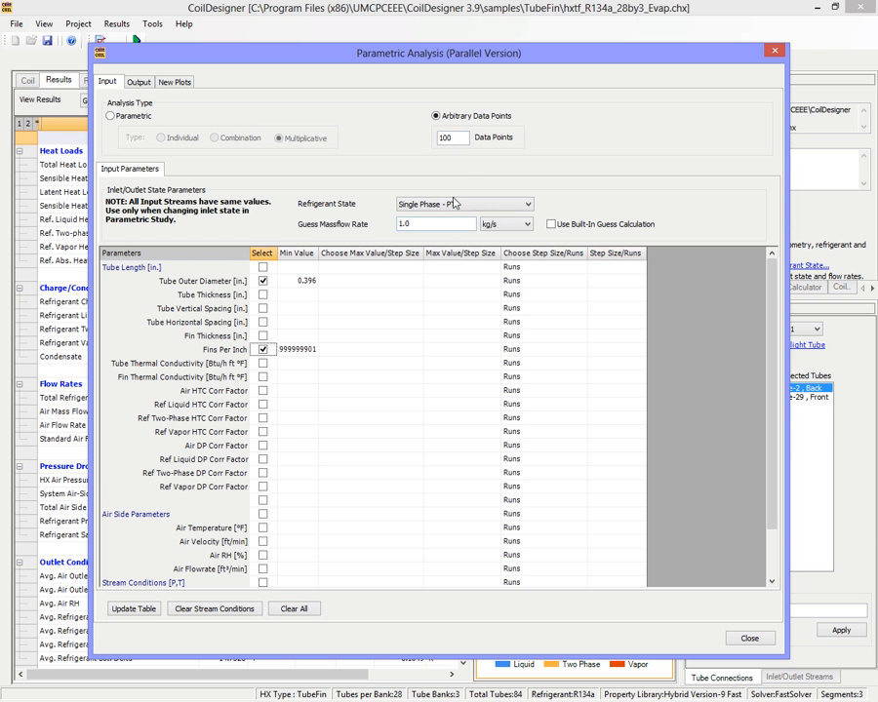
double_click(440, 138)
type("20")
left_click(136, 608)
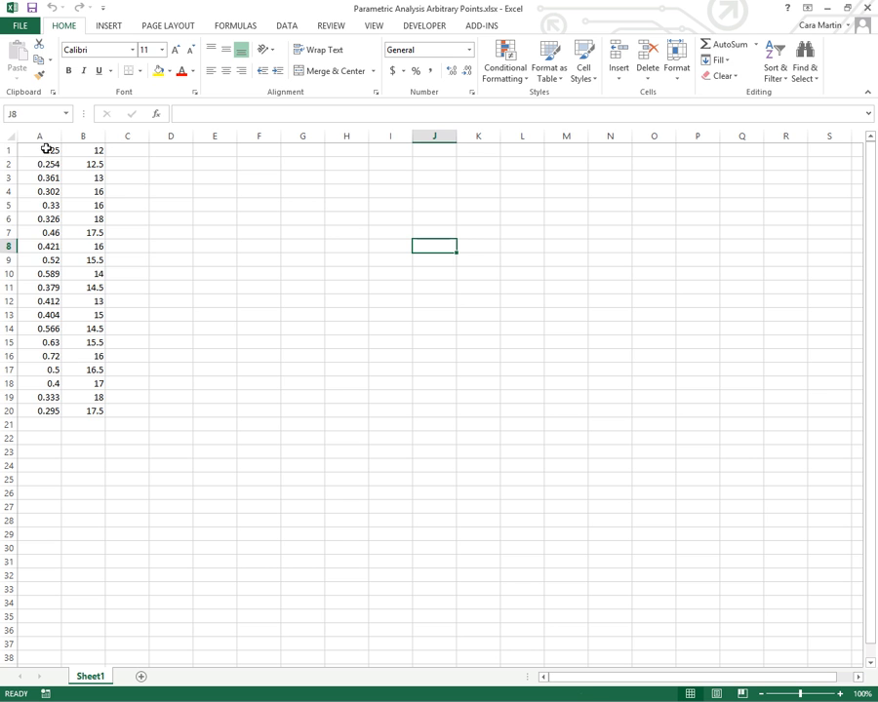
Copy the range A1:B20 from Parametric Analysis Arbitrary Points.xlsx in Excel and return to CoilDesigner
left_click_drag(45, 152, 99, 410)
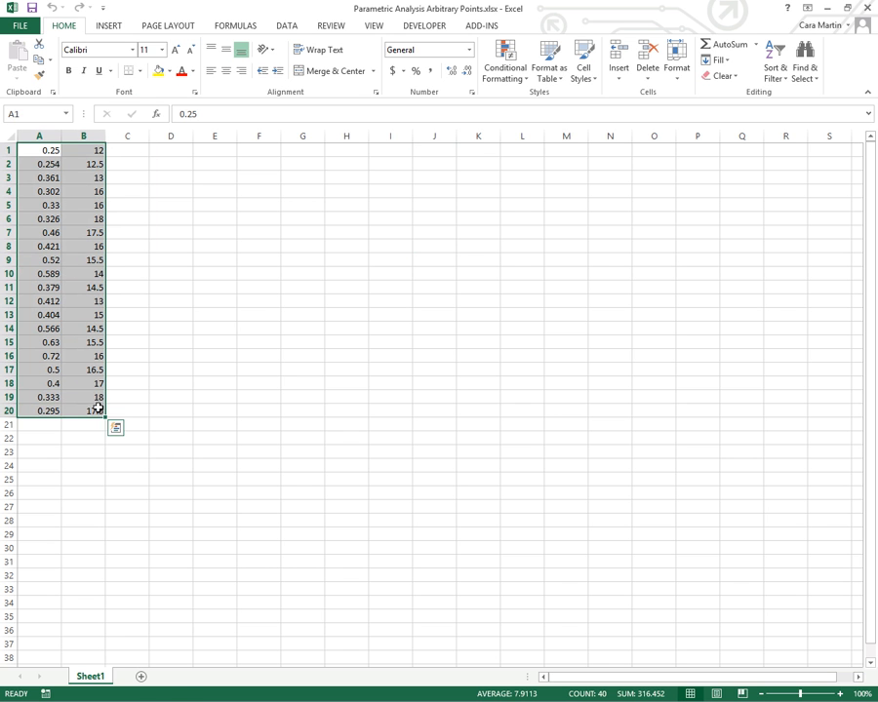
key("ctrl+c")
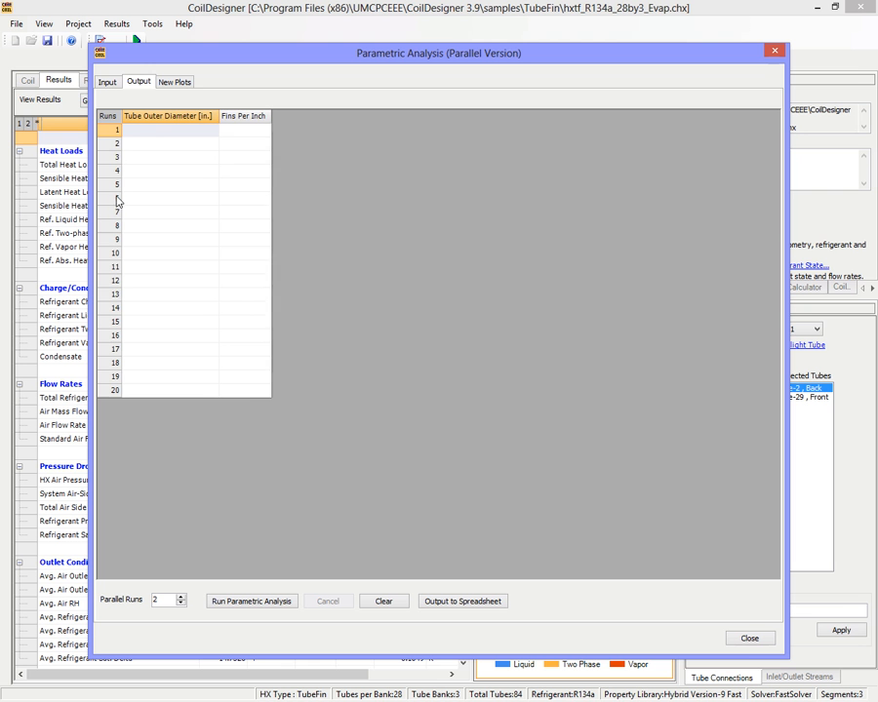
key("alt+Tab")
Paste the copied values into the Tube Outer Diameter and Fins Per Inch columns for all 20 runs and run the parametric analysis
left_click_drag(155, 131, 250, 238)
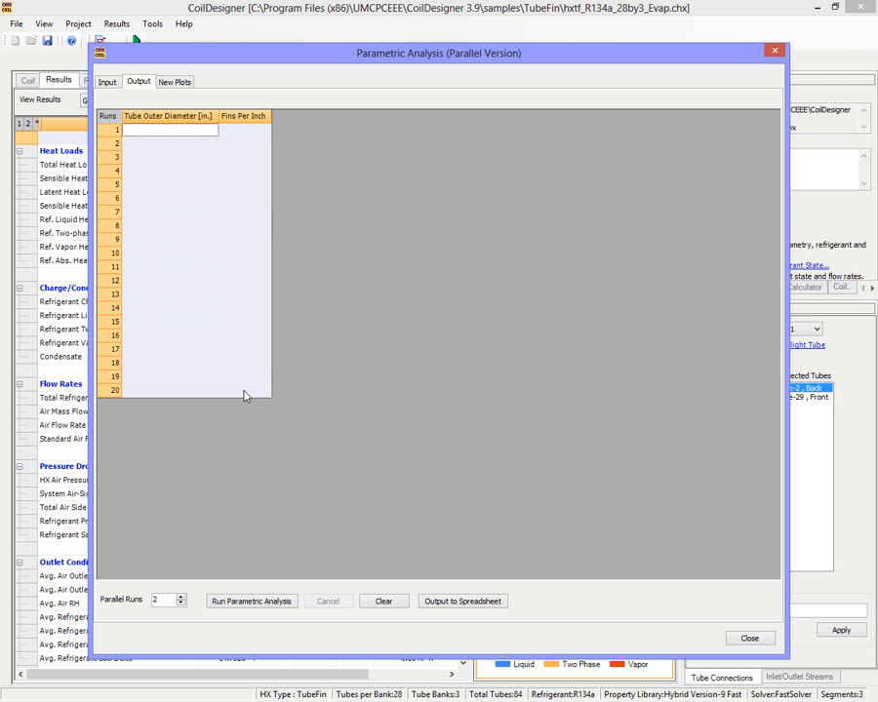
key("ctrl+v")
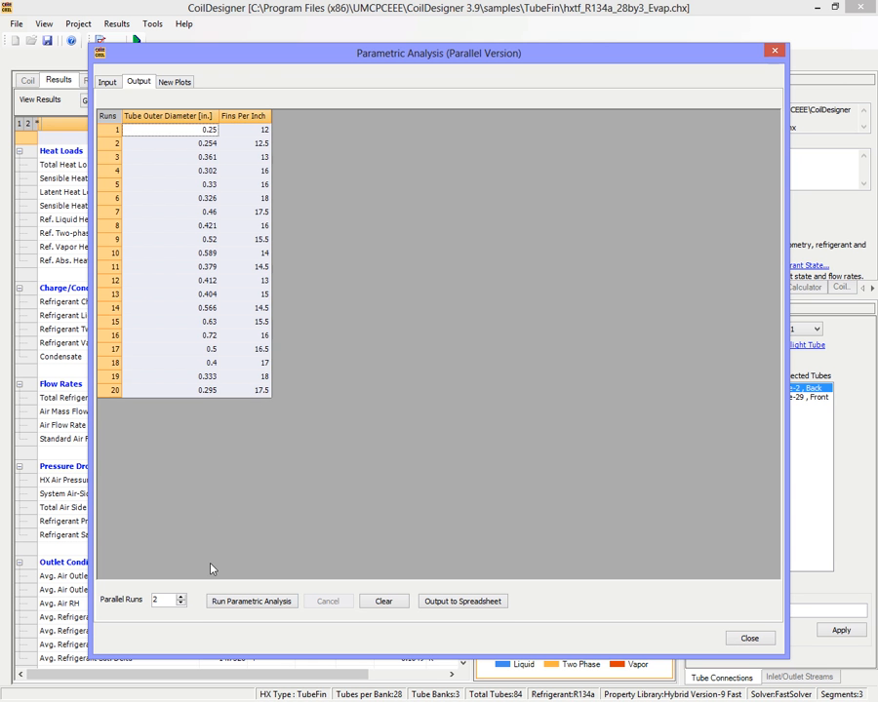
left_click(231, 602)
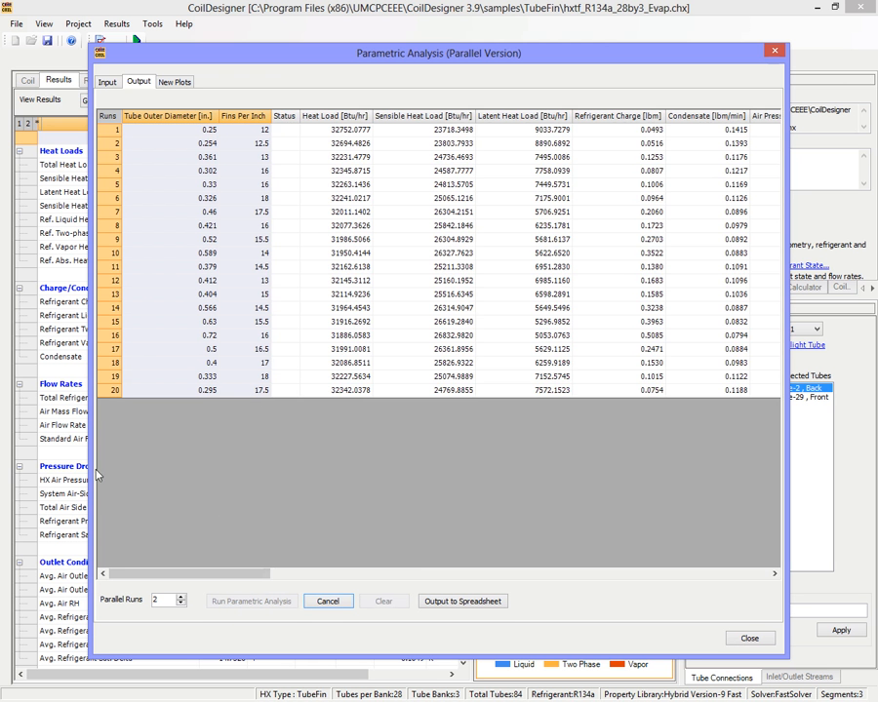